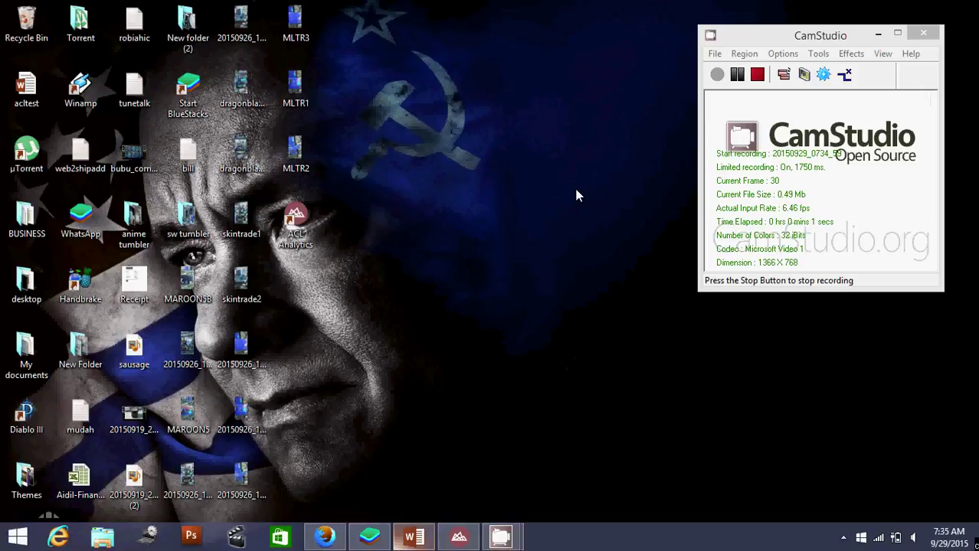
- Minimize the CamStudio recorder and restore ACL Analytics with the AR table showing
{"action": "left_click", "coordinate": [878, 33]}
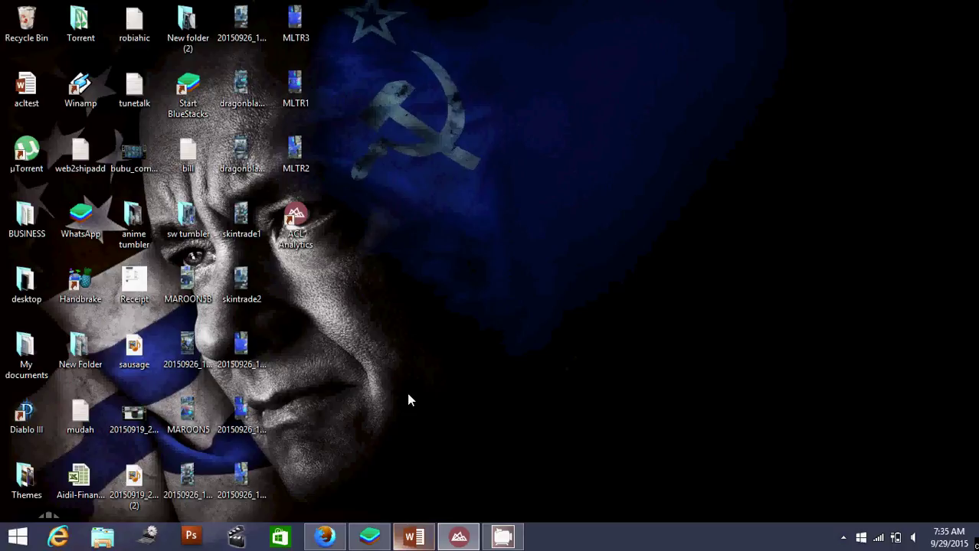
{"action": "left_click", "coordinate": [458, 537]}
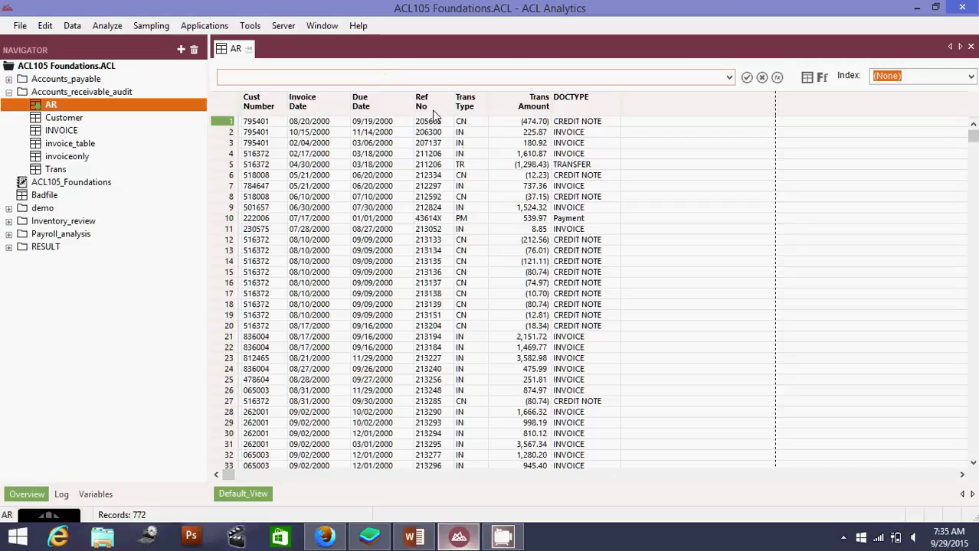
{"action": "left_click", "coordinate": [470, 133]}
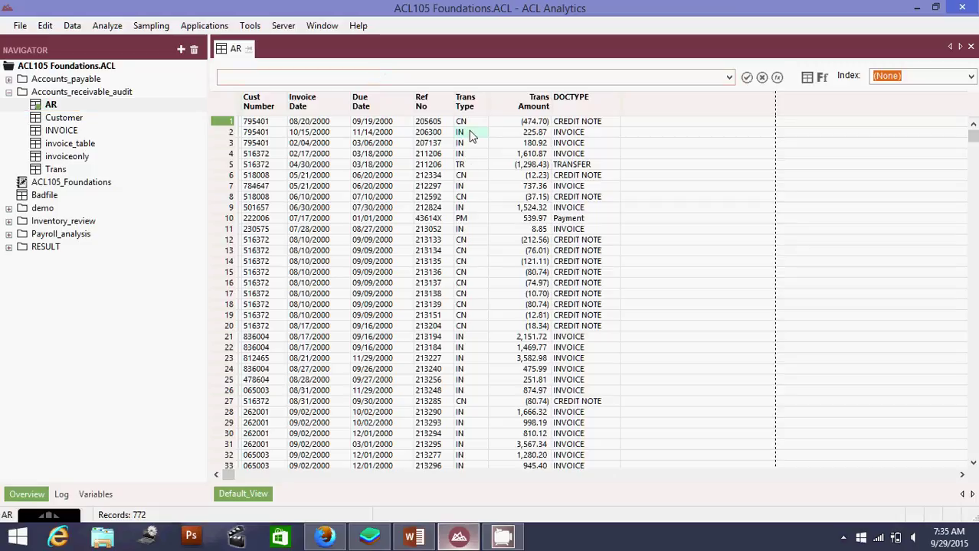
- Quick-filter the AR table to transactions whose type equals IN
{"action": "right_click", "coordinate": [471, 134]}
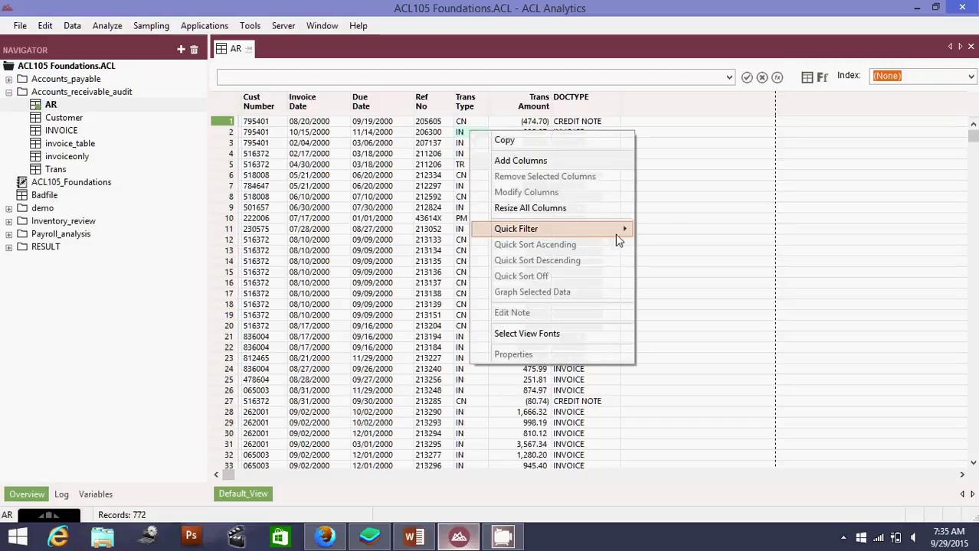
{"action": "mouse_move", "coordinate": [615, 235]}
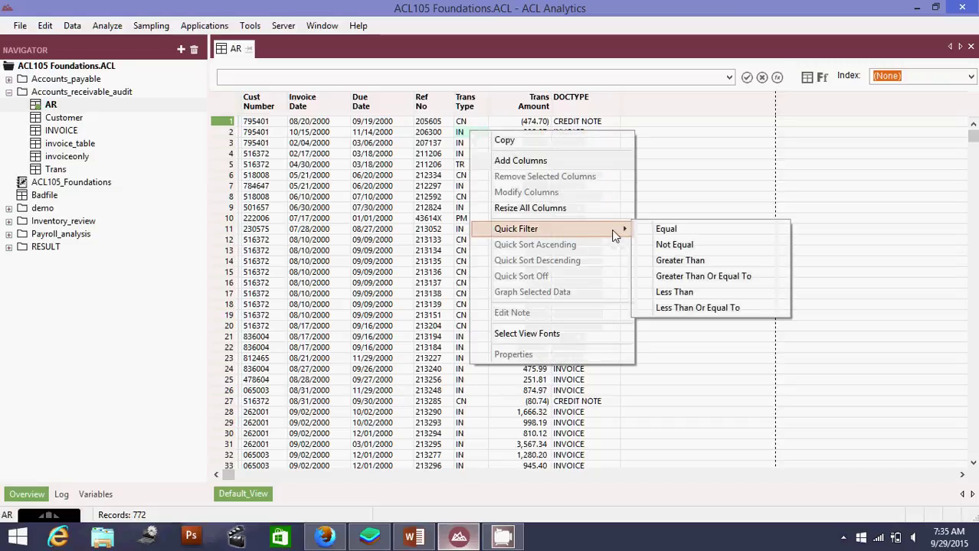
{"action": "left_click", "coordinate": [663, 230]}
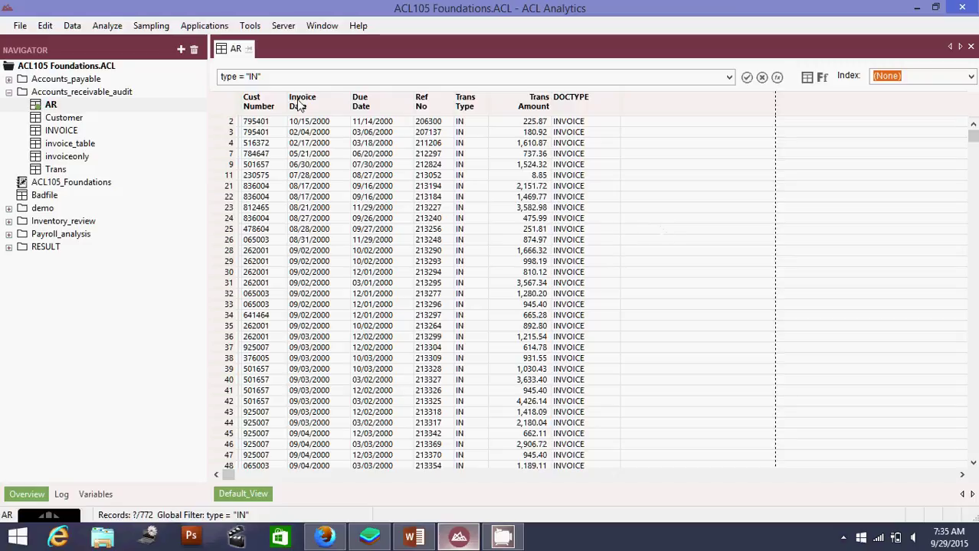
- Extract the filtered records to invoice_table, overwriting the existing file
{"action": "left_click", "coordinate": [75, 31]}
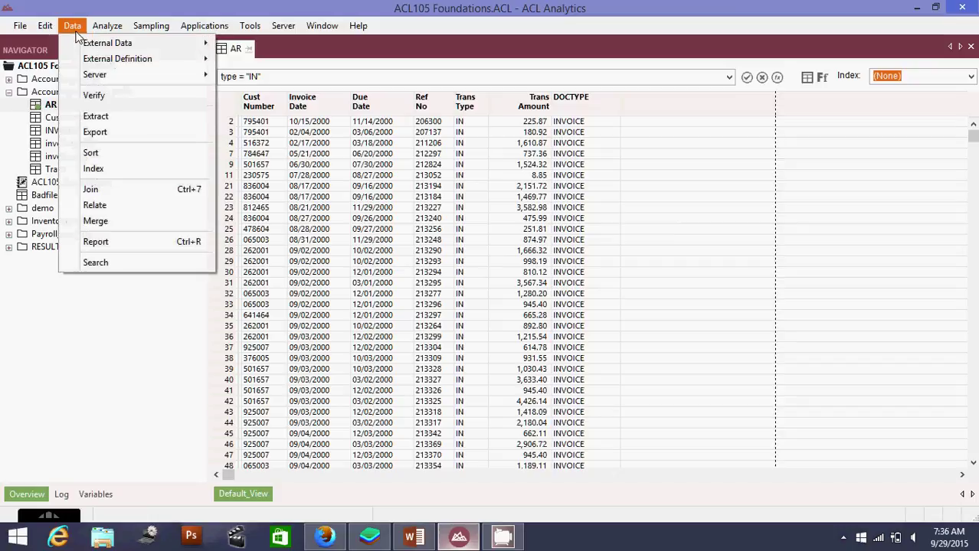
{"action": "left_click", "coordinate": [106, 123]}
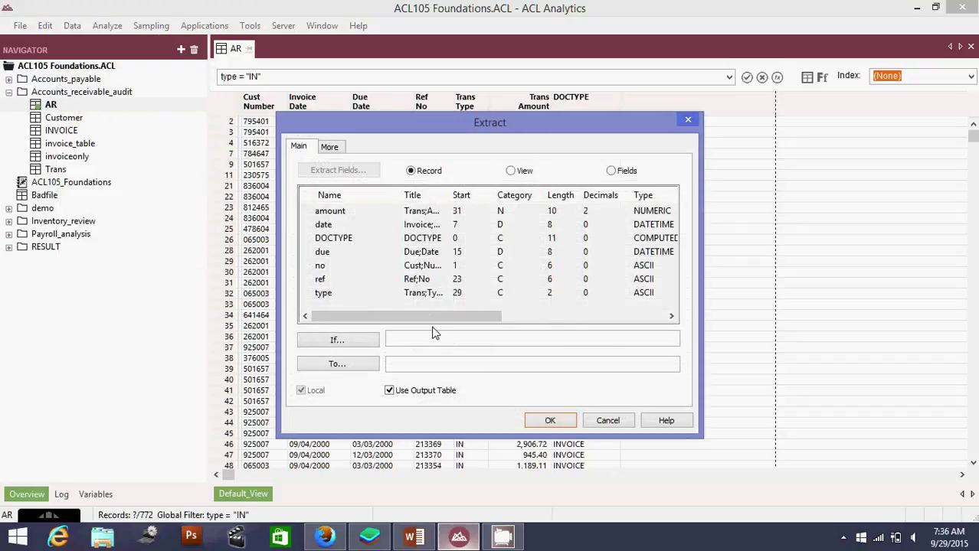
{"action": "left_click", "coordinate": [418, 365]}
{"action": "type", "text": "invoice_table"}
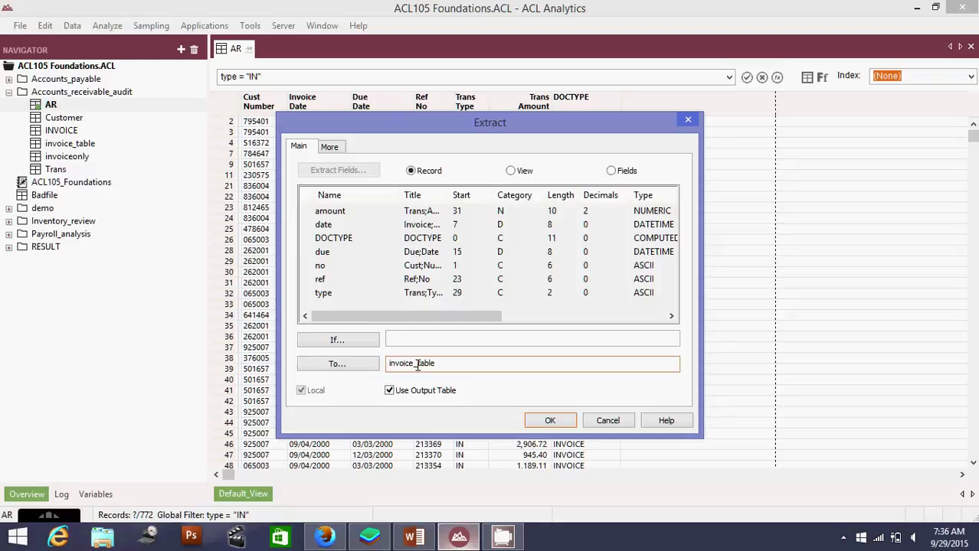
{"action": "key", "text": "Return"}
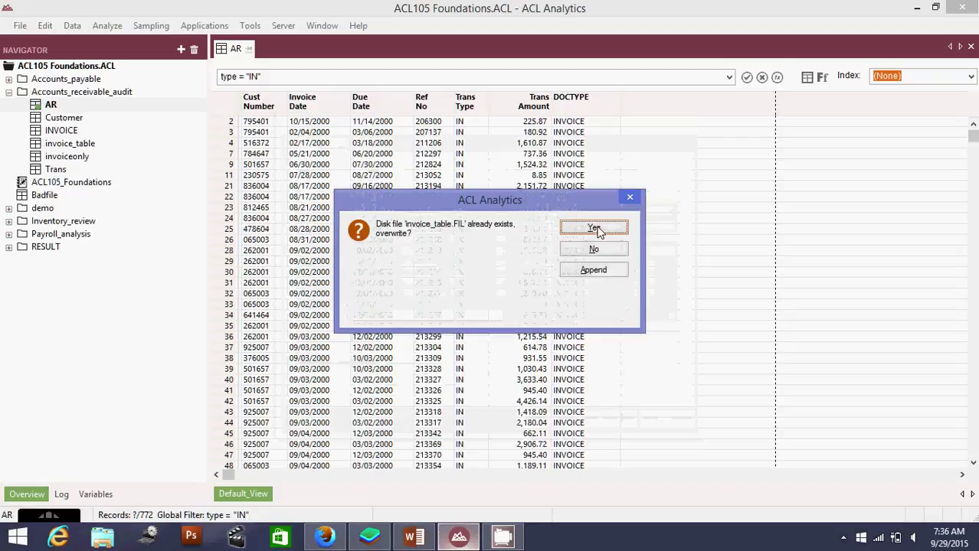
{"action": "left_click", "coordinate": [595, 229]}
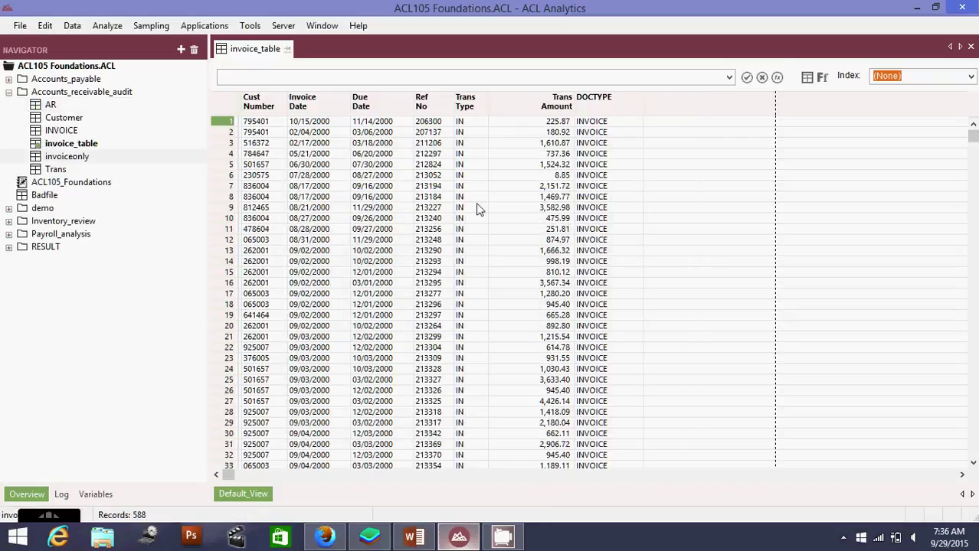
{"action": "left_click", "coordinate": [95, 145]}
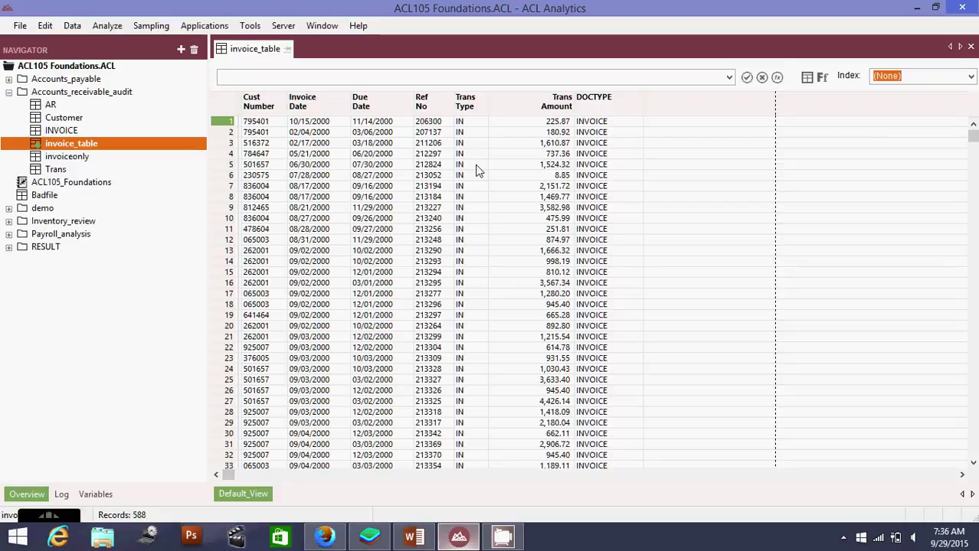
{"action": "left_click", "coordinate": [324, 108]}
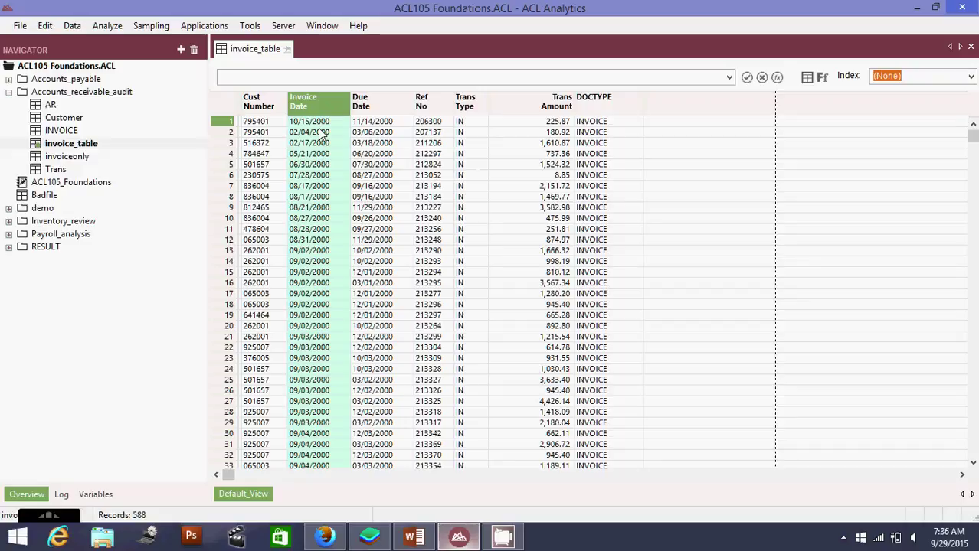
{"action": "left_click", "coordinate": [688, 117]}
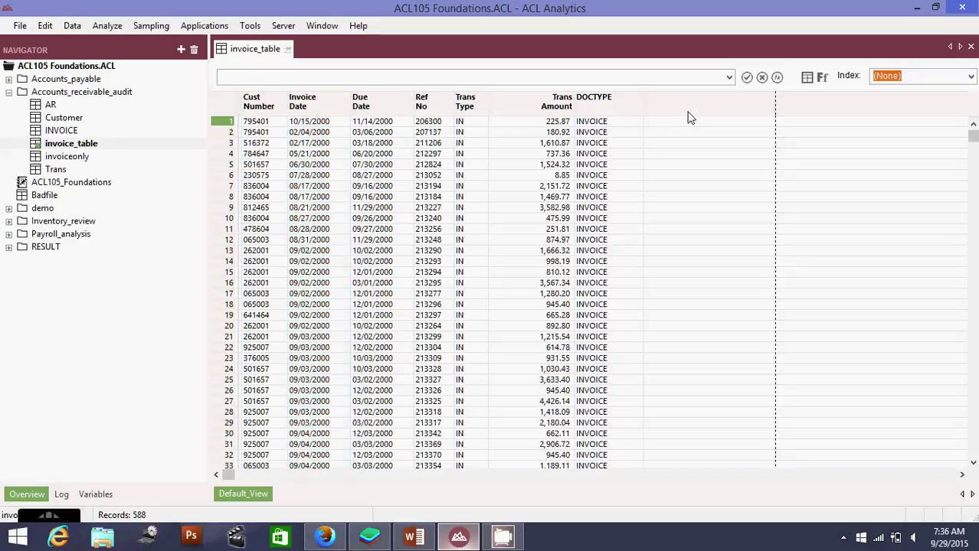
- Define a verified computed field Date_of_week as DOW(date) for adding to invoice_table
{"action": "right_click", "coordinate": [687, 117]}
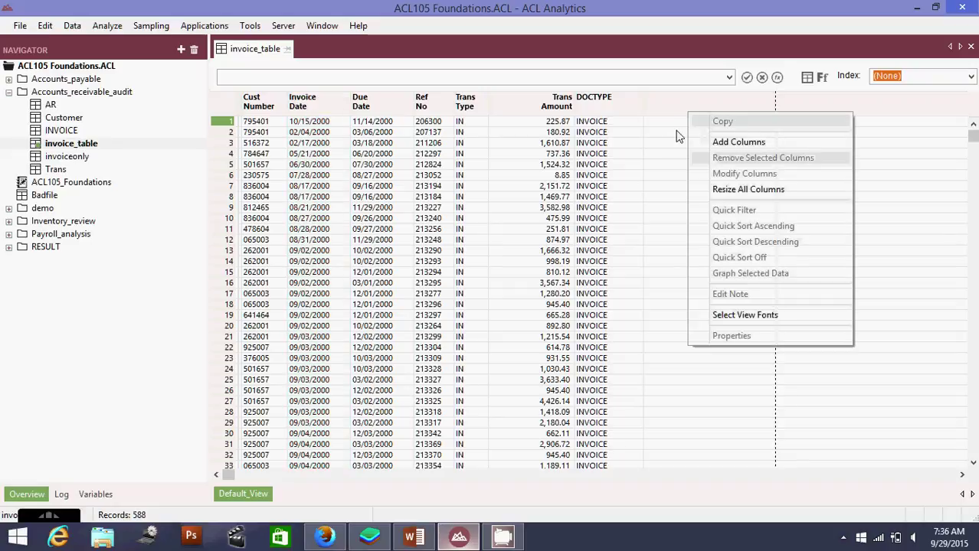
{"action": "left_click", "coordinate": [718, 145]}
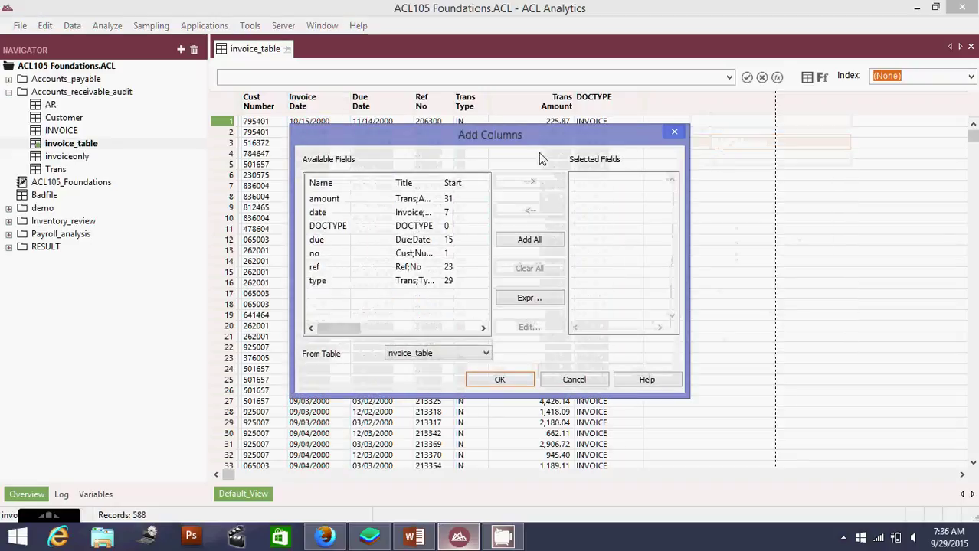
{"action": "left_click", "coordinate": [364, 265]}
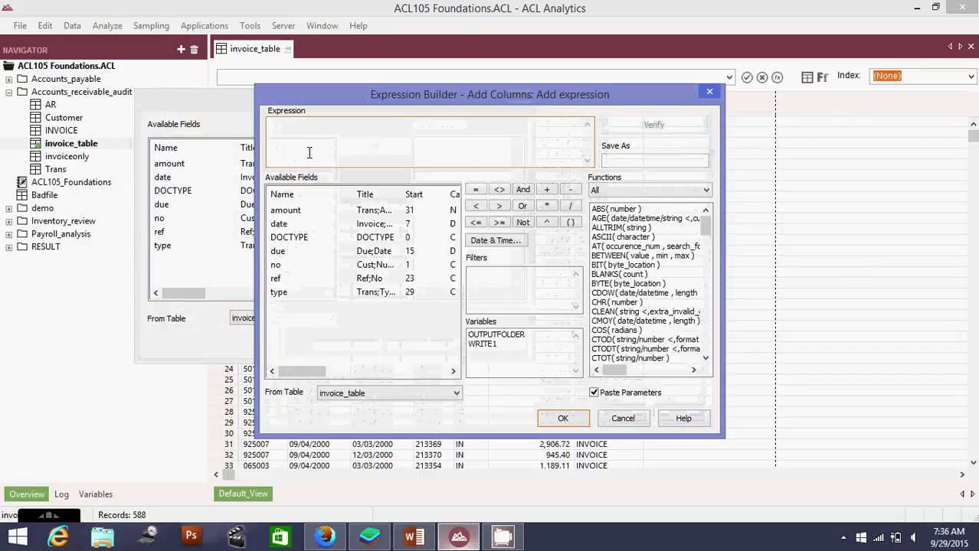
{"action": "type", "text": "DOW("}
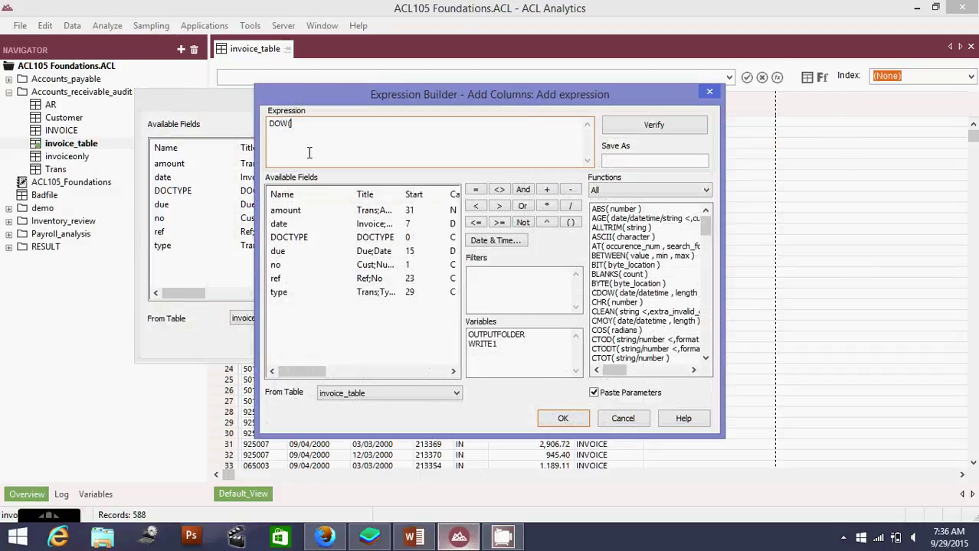
{"action": "type", "text": "date)"}
{"action": "left_click", "coordinate": [636, 132]}
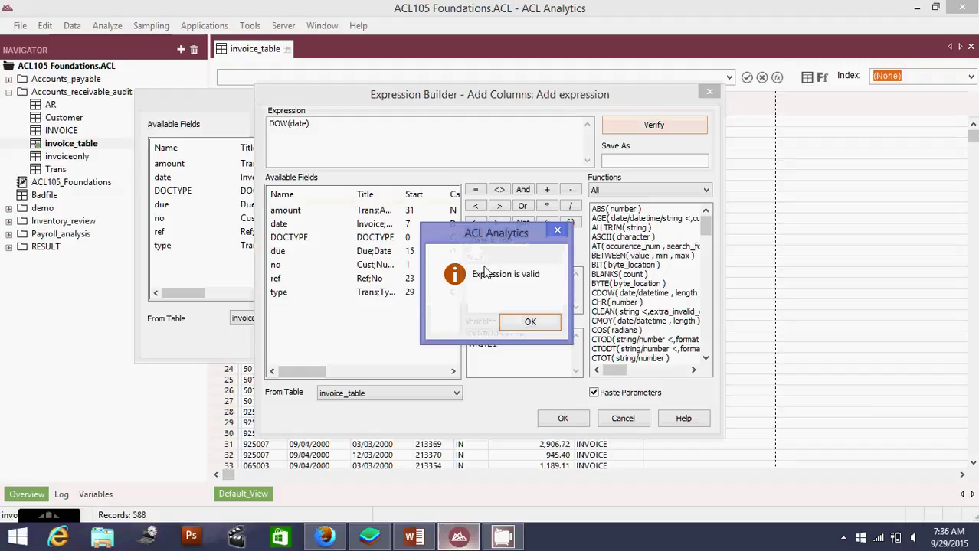
{"action": "left_click", "coordinate": [512, 320]}
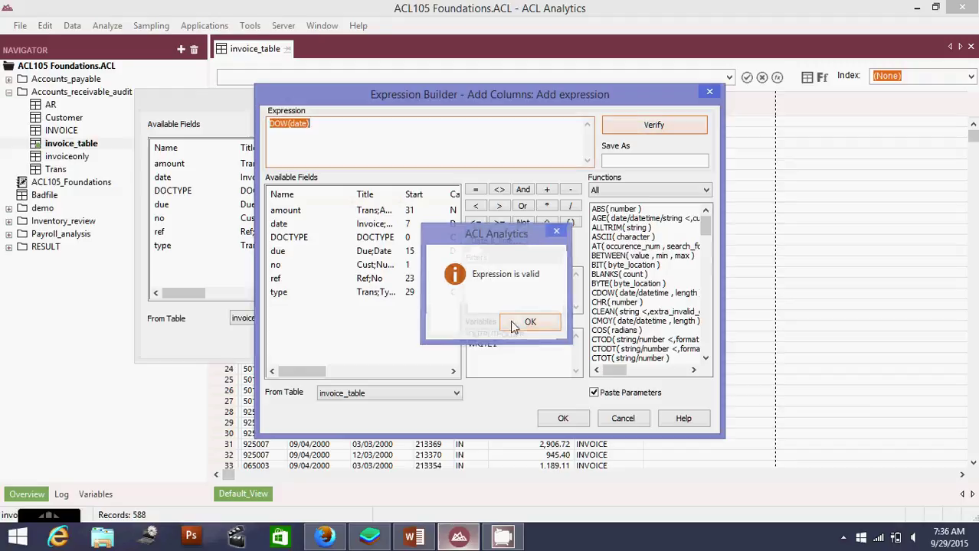
{"action": "left_click", "coordinate": [645, 162]}
{"action": "type", "text": "Date"}
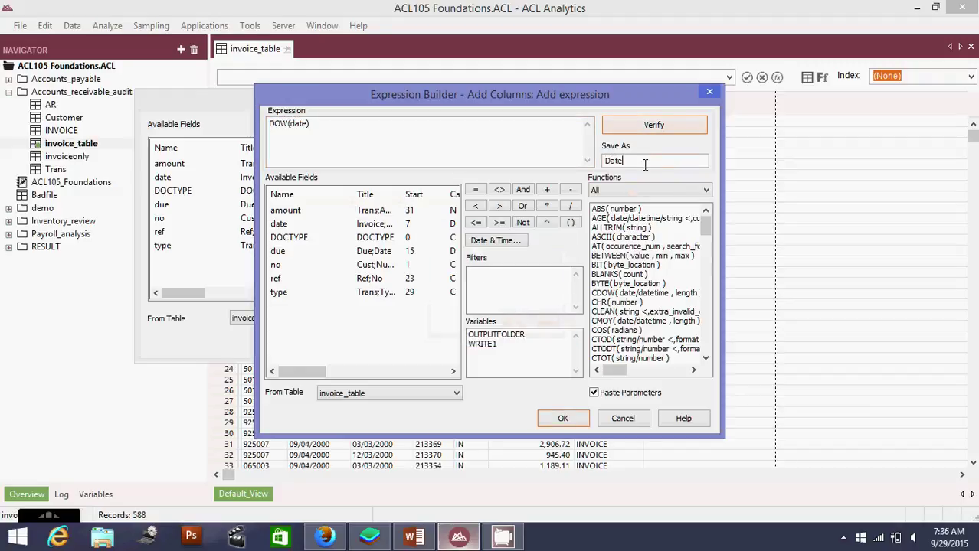
{"action": "type", "text": "_of_week"}
{"action": "left_click", "coordinate": [561, 420]}
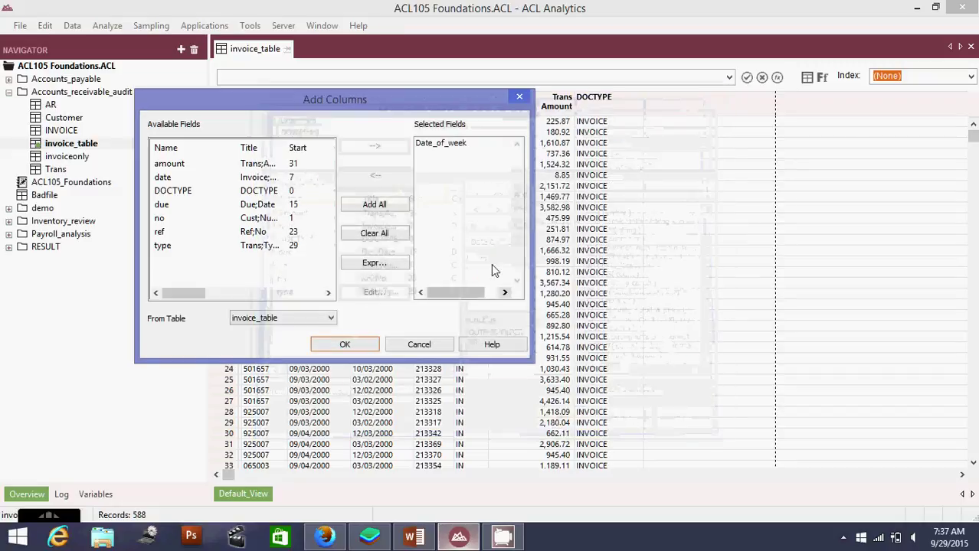
- Add the Date_of_week column to the invoice_table view, showing day numbers like 1, 6, 5
{"action": "left_click", "coordinate": [344, 345]}
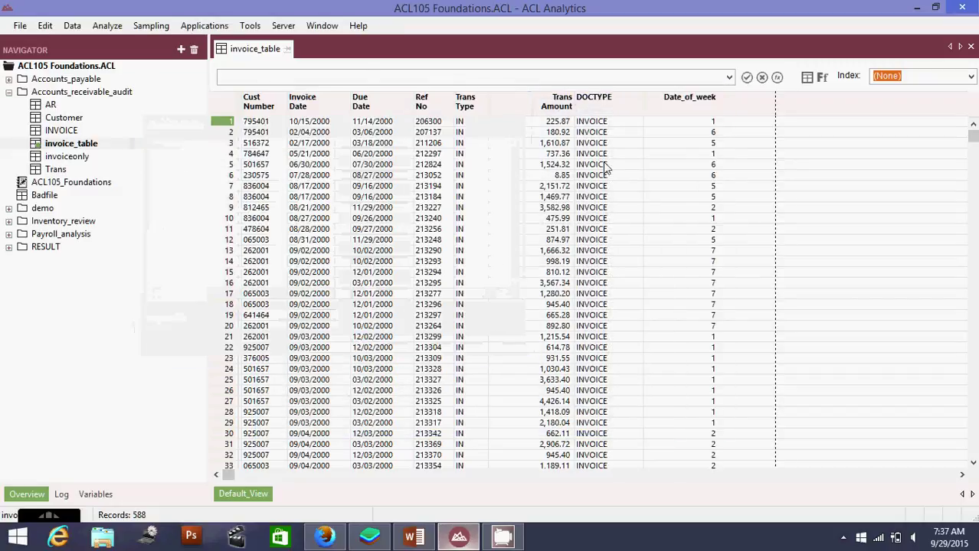
{"action": "left_click", "coordinate": [693, 107]}
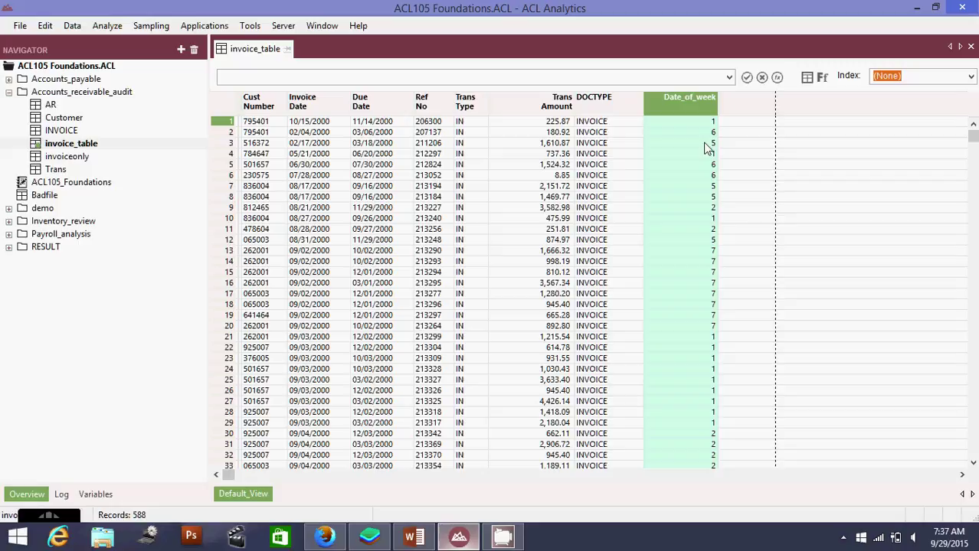
{"action": "left_click", "coordinate": [746, 110]}
- Build a verified computed field named CDOW from the expression CDOW(date,5)
{"action": "right_click", "coordinate": [748, 113]}
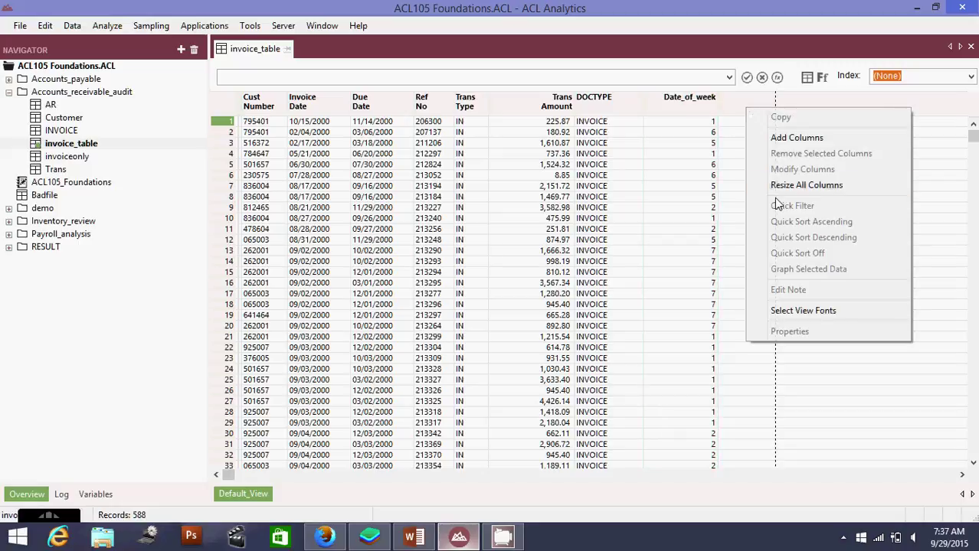
{"action": "left_click", "coordinate": [784, 142]}
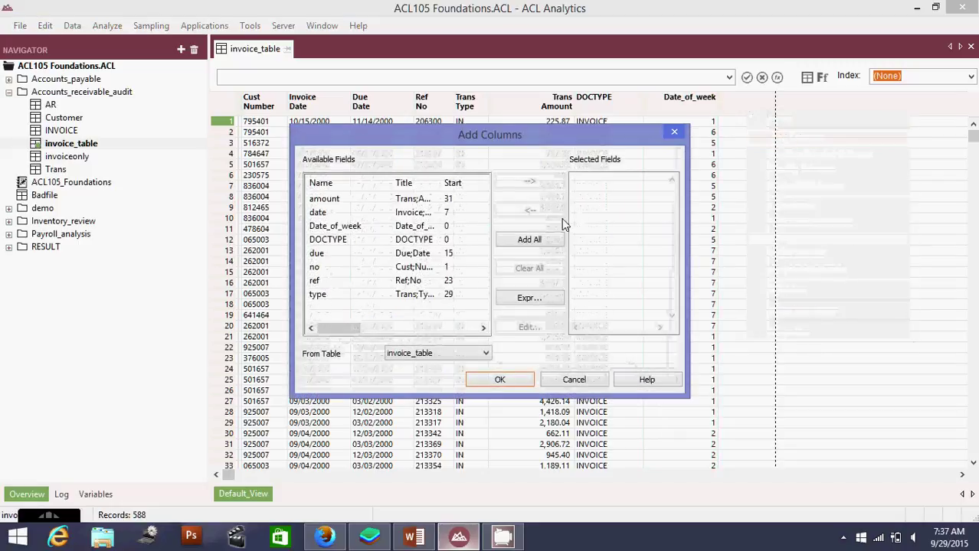
{"action": "left_click", "coordinate": [527, 297]}
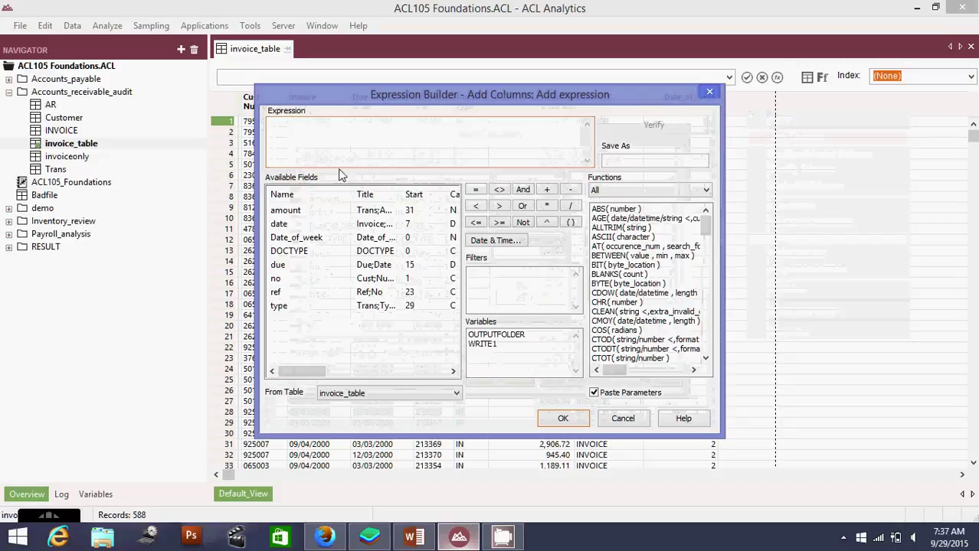
{"action": "type", "text": "CD"}
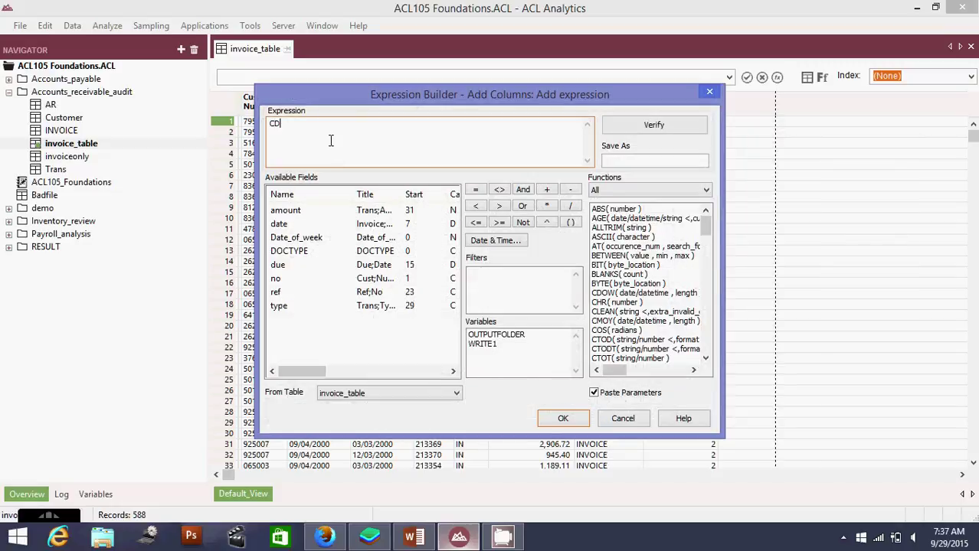
{"action": "type", "text": "OW(date,5"}
{"action": "left_click", "coordinate": [633, 160]}
{"action": "type", "text": "CDOW"}
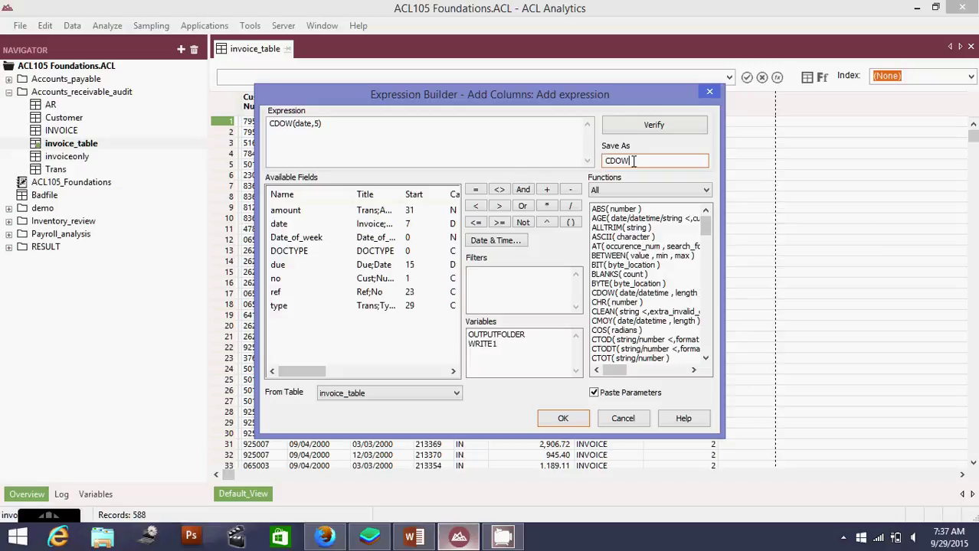
{"action": "left_click", "coordinate": [643, 131]}
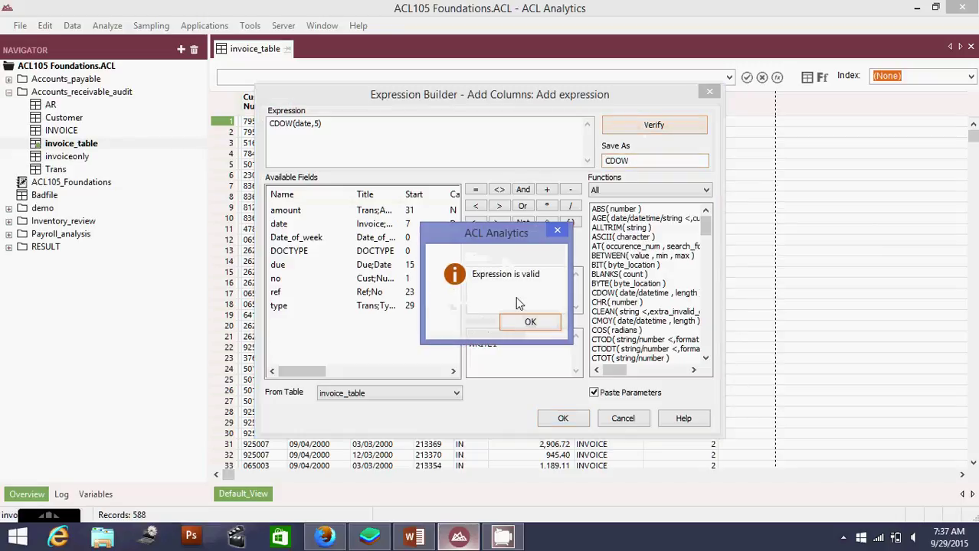
{"action": "left_click", "coordinate": [524, 322]}
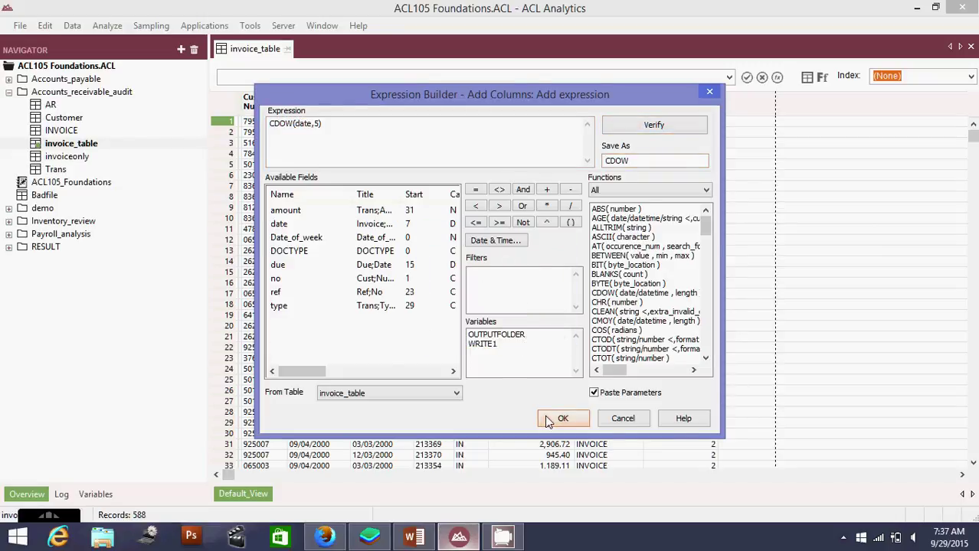
{"action": "left_click", "coordinate": [559, 418]}
- Add the CDOW column to invoice_table and select its header
{"action": "left_click", "coordinate": [499, 379]}
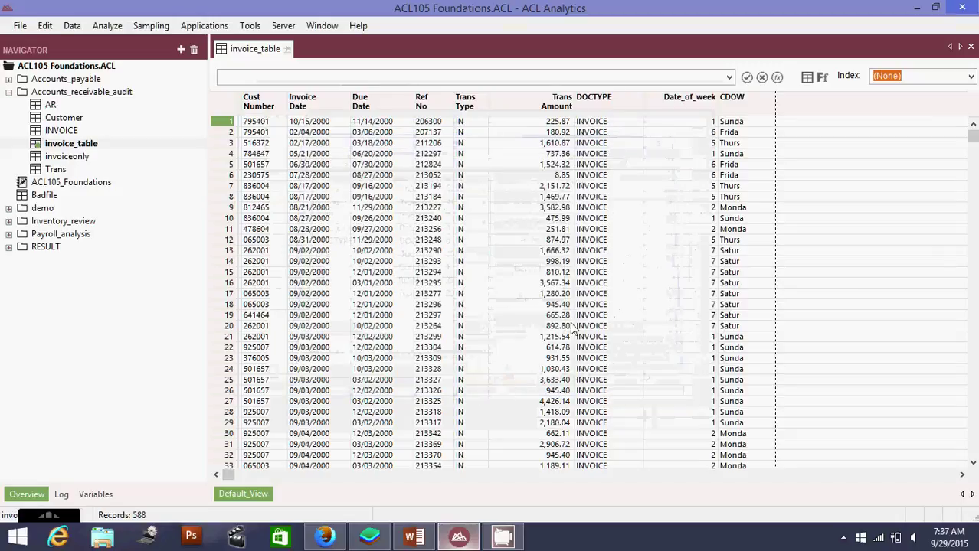
{"action": "left_click", "coordinate": [737, 110]}
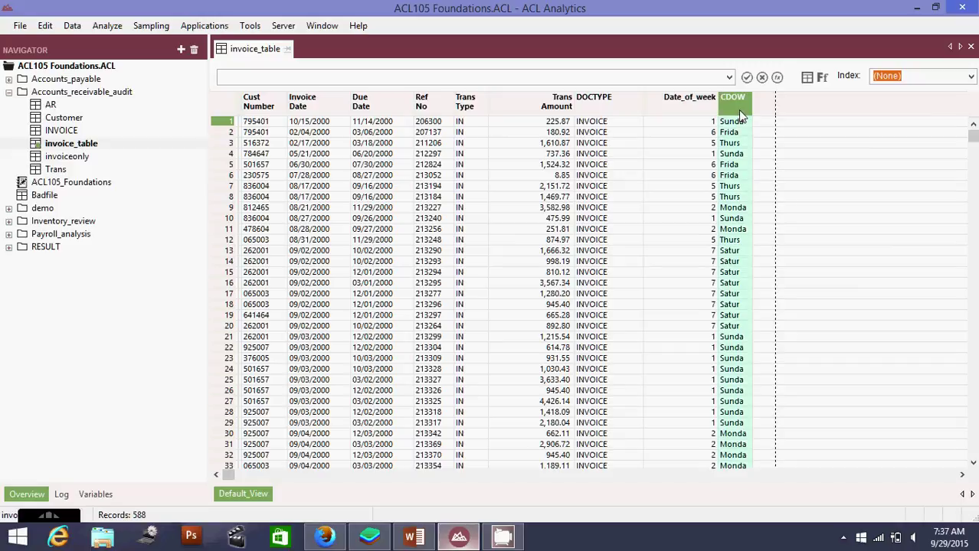
- Open the CDOW column's properties and look at its expression
{"action": "right_click", "coordinate": [738, 111]}
{"action": "left_click", "coordinate": [783, 334]}
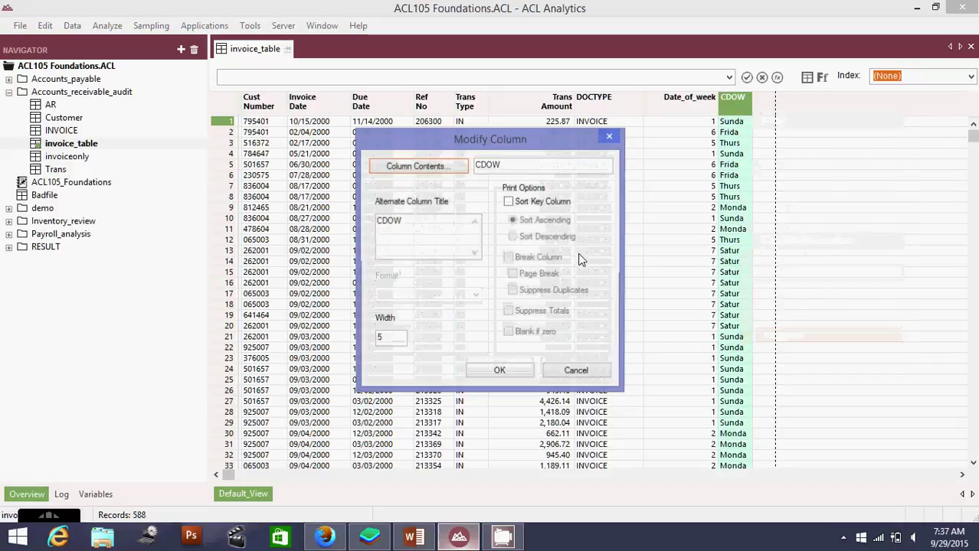
{"action": "left_click", "coordinate": [417, 166]}
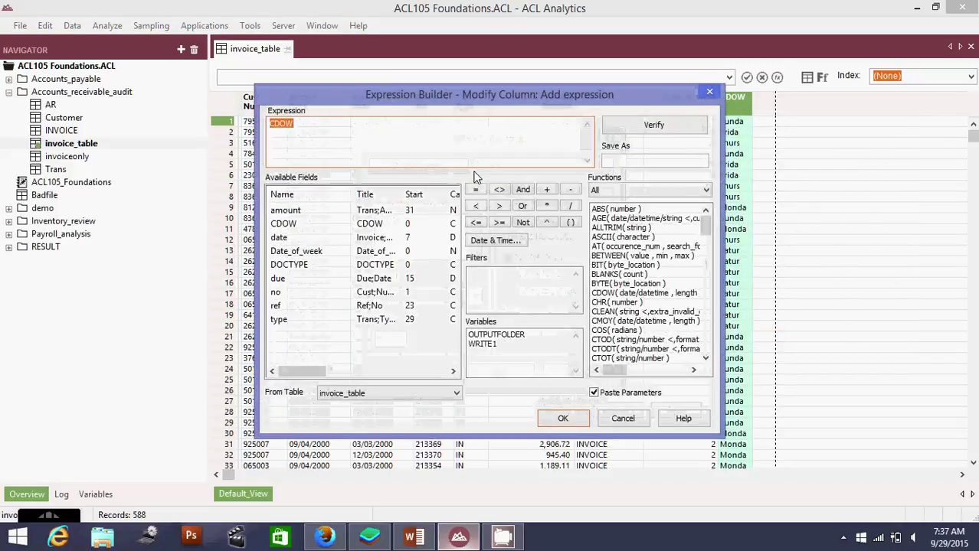
{"action": "left_click", "coordinate": [450, 140]}
{"action": "left_click", "coordinate": [622, 419]}
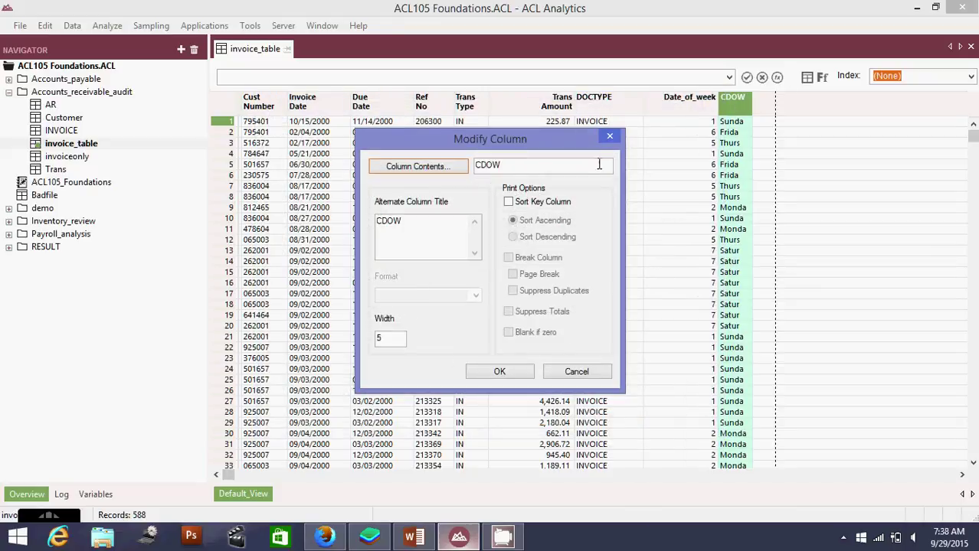
- Change the CDOW column's expression to CDOW(date, 10) so full day names show
{"action": "left_click", "coordinate": [419, 167]}
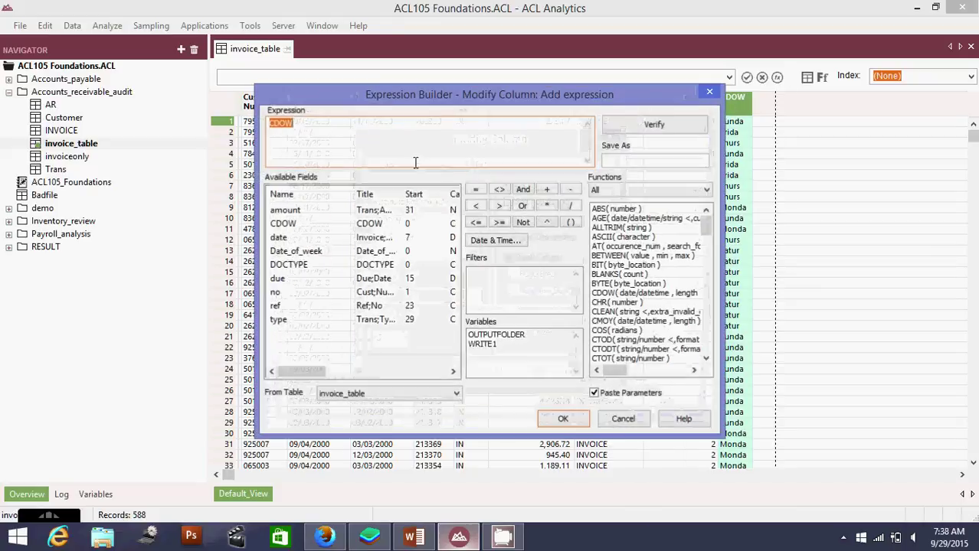
{"action": "left_click", "coordinate": [310, 124]}
{"action": "type", "text": "(datte"}
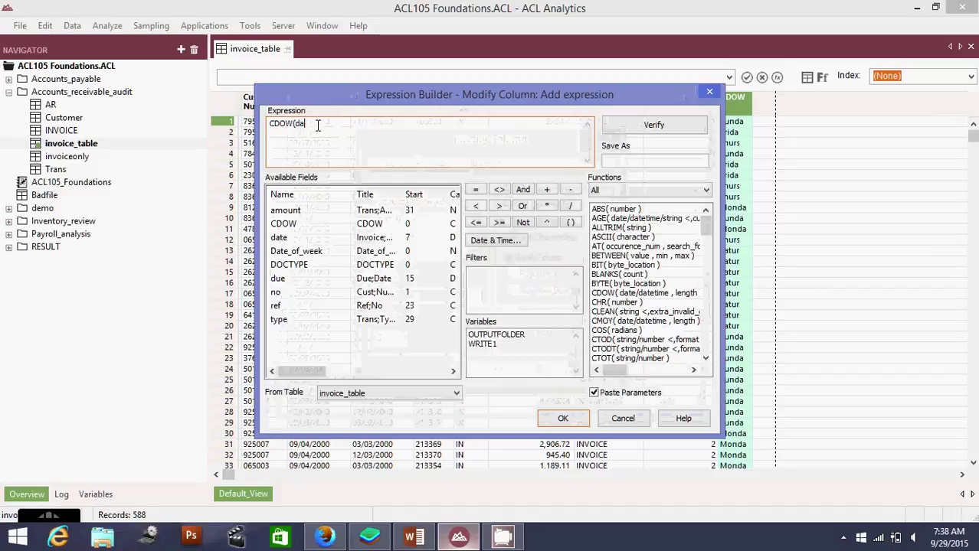
{"action": "key", "text": "BackSpace"}
{"action": "key", "text": "BackSpace"}
{"action": "type", "text": "e, 10"}
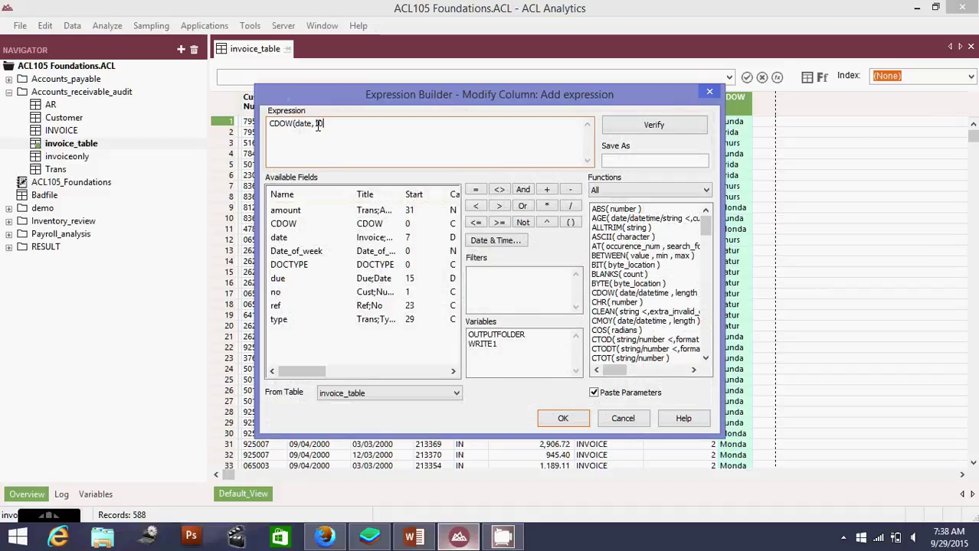
{"action": "type", "text": ")"}
{"action": "left_click", "coordinate": [653, 125]}
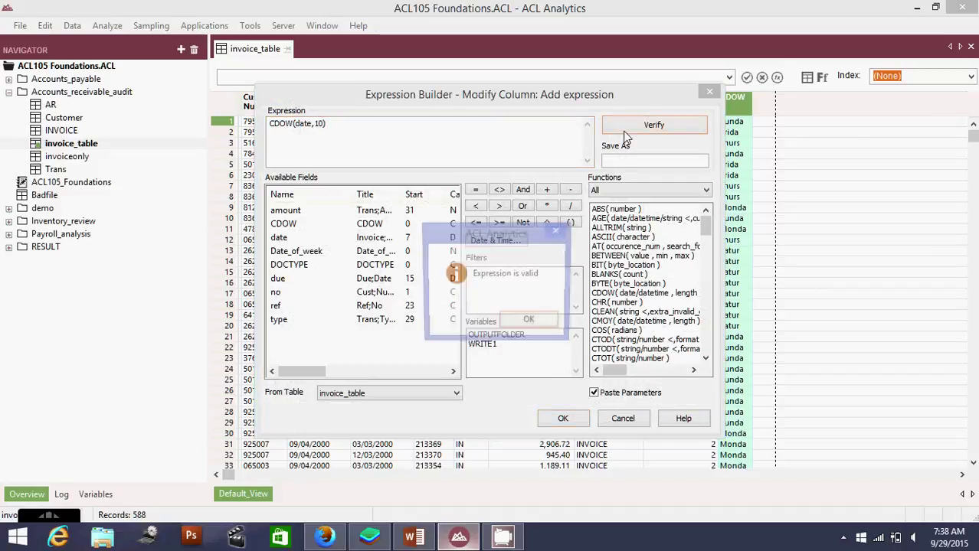
{"action": "left_click", "coordinate": [515, 321]}
{"action": "left_click", "coordinate": [559, 417]}
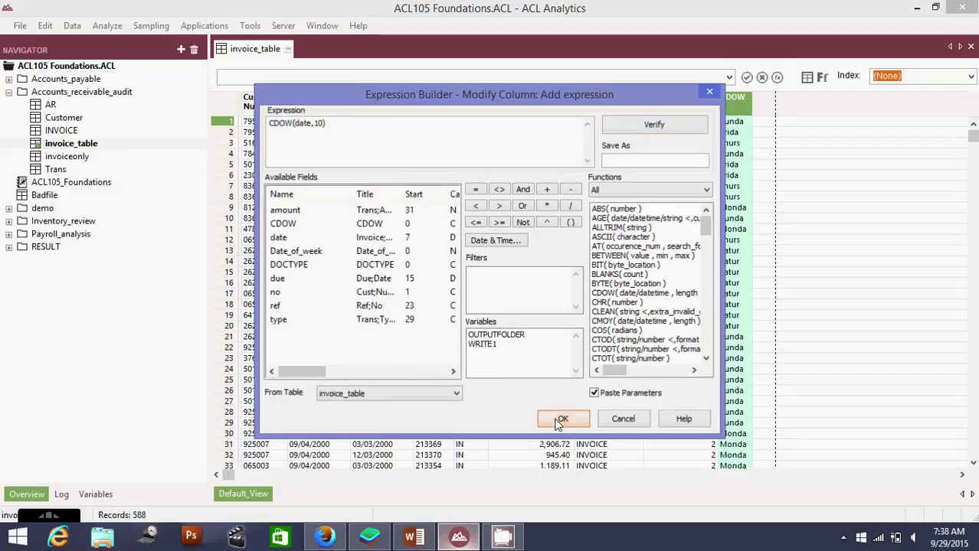
{"action": "left_click", "coordinate": [511, 371]}
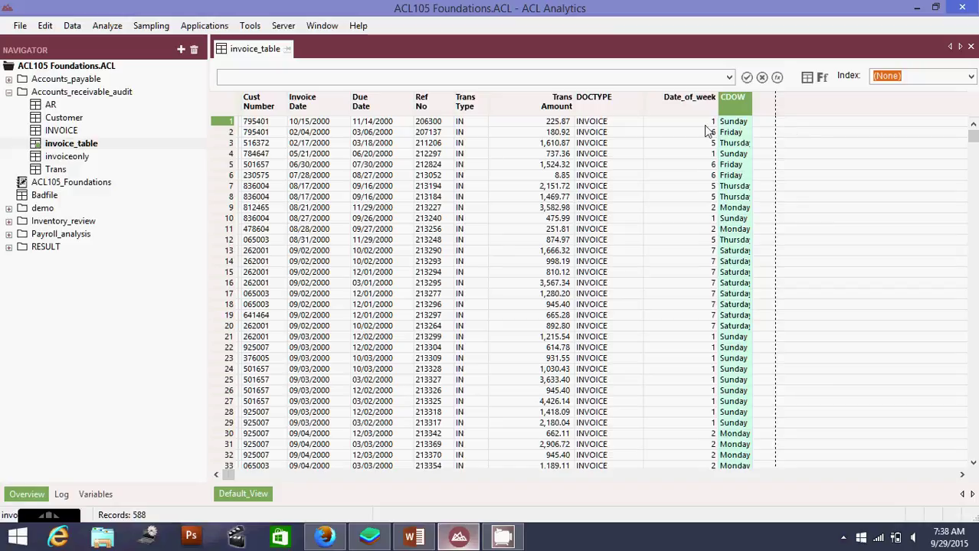
- Quick-filter invoice_table to rows where CDOW equals Sunday
{"action": "left_click", "coordinate": [741, 123]}
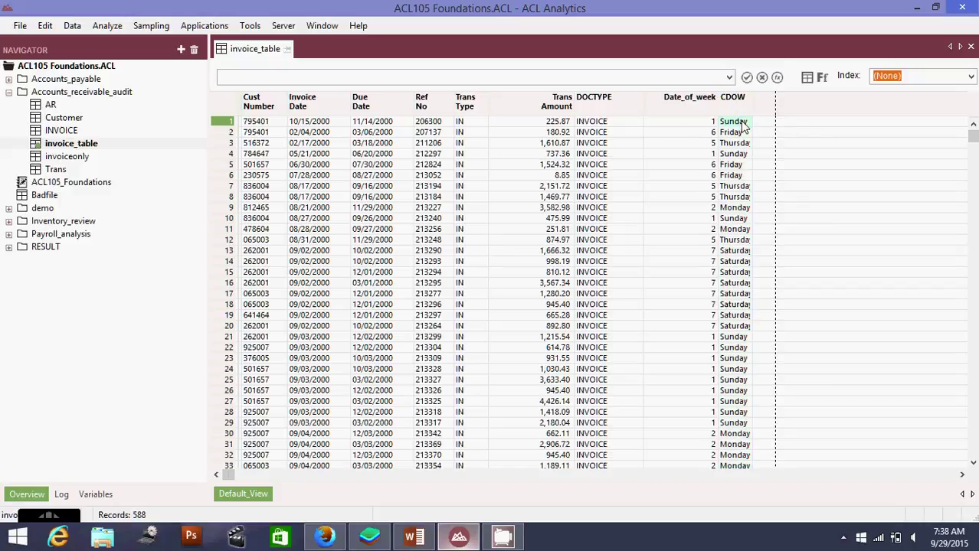
{"action": "right_click", "coordinate": [743, 127]}
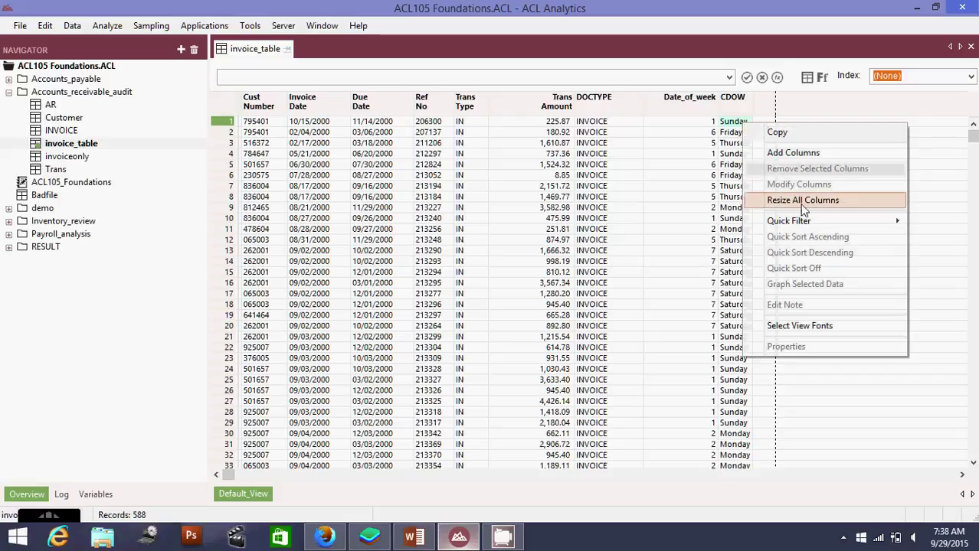
{"action": "mouse_move", "coordinate": [808, 223]}
{"action": "left_click", "coordinate": [693, 223]}
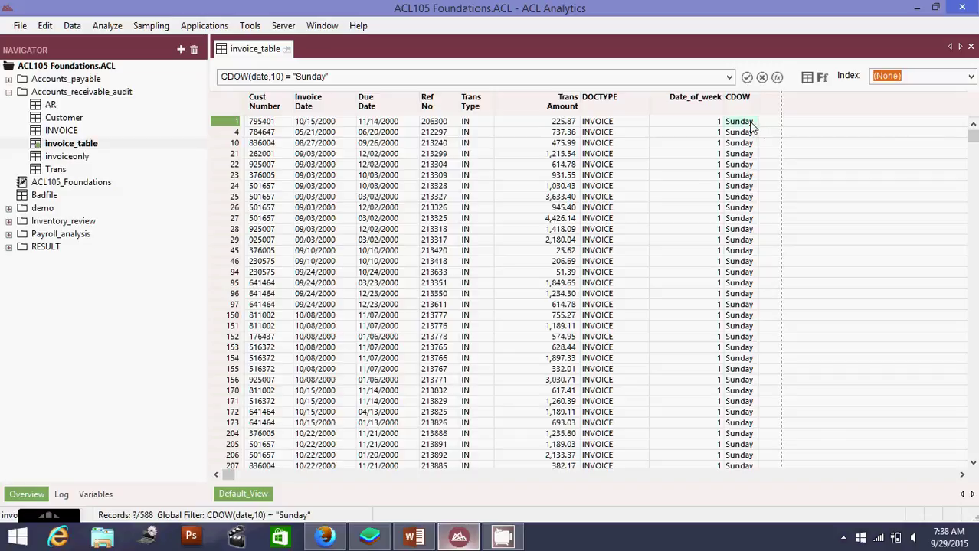
- Extend the filter to CDOW(date,10) = "Sunday" OR "Saturday"
{"action": "right_click", "coordinate": [751, 127]}
{"action": "mouse_move", "coordinate": [788, 222]}
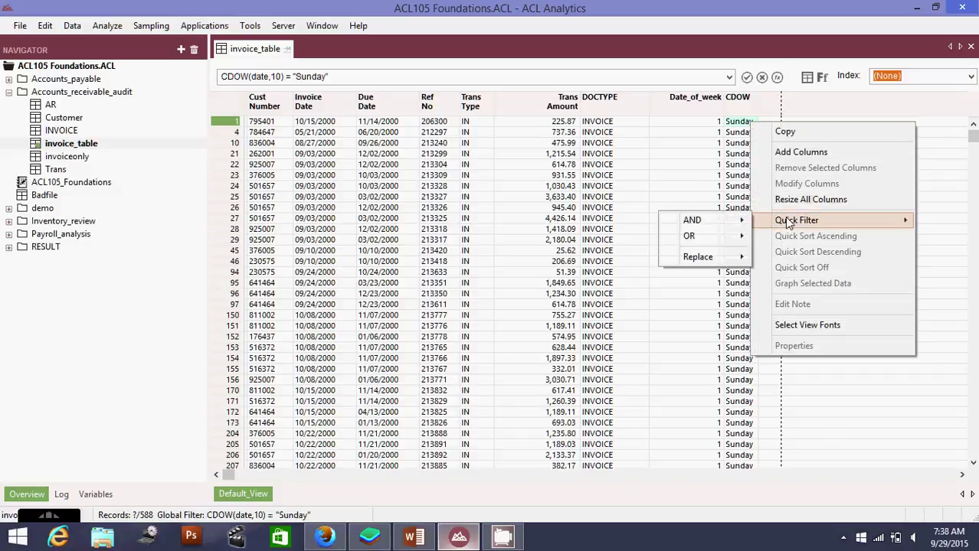
{"action": "mouse_move", "coordinate": [708, 236]}
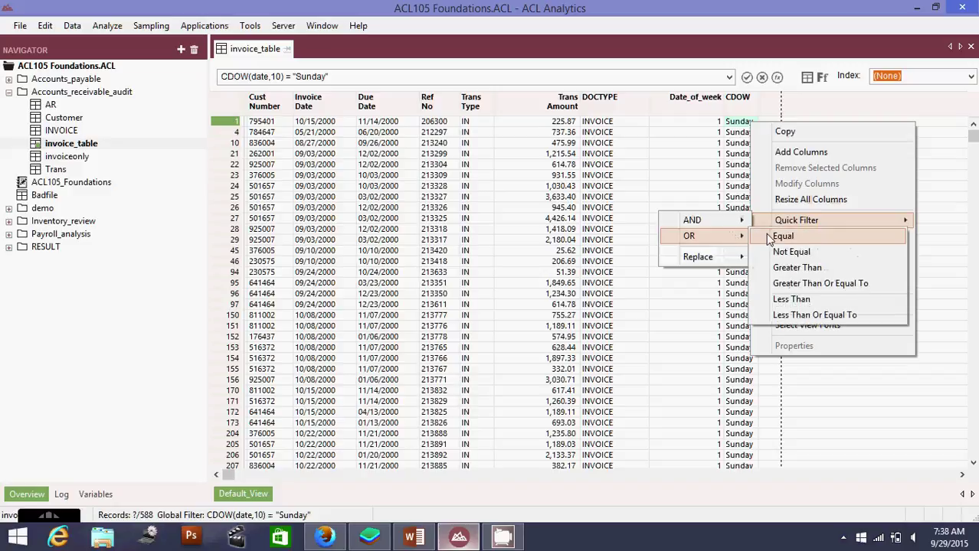
{"action": "left_click", "coordinate": [773, 237]}
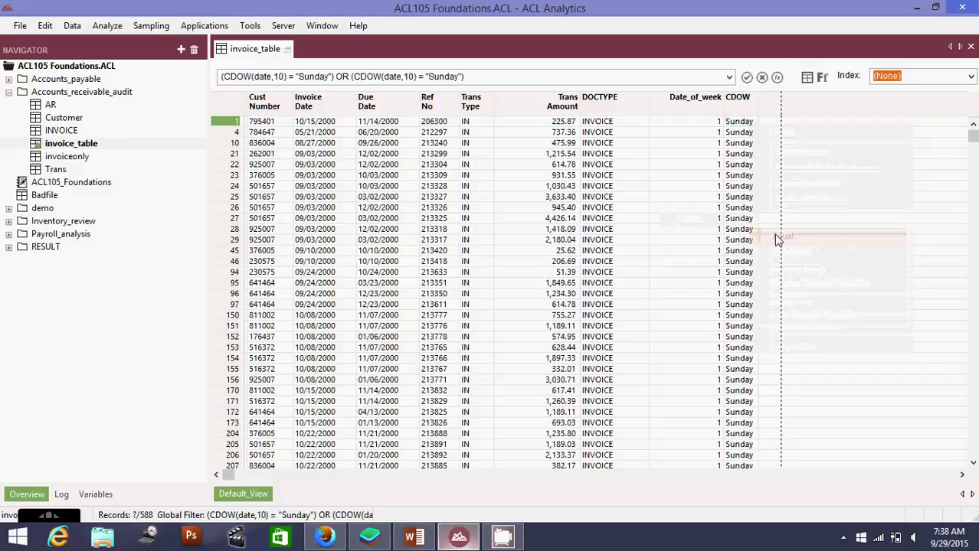
{"action": "left_click", "coordinate": [263, 72]}
{"action": "left_click", "coordinate": [430, 75]}
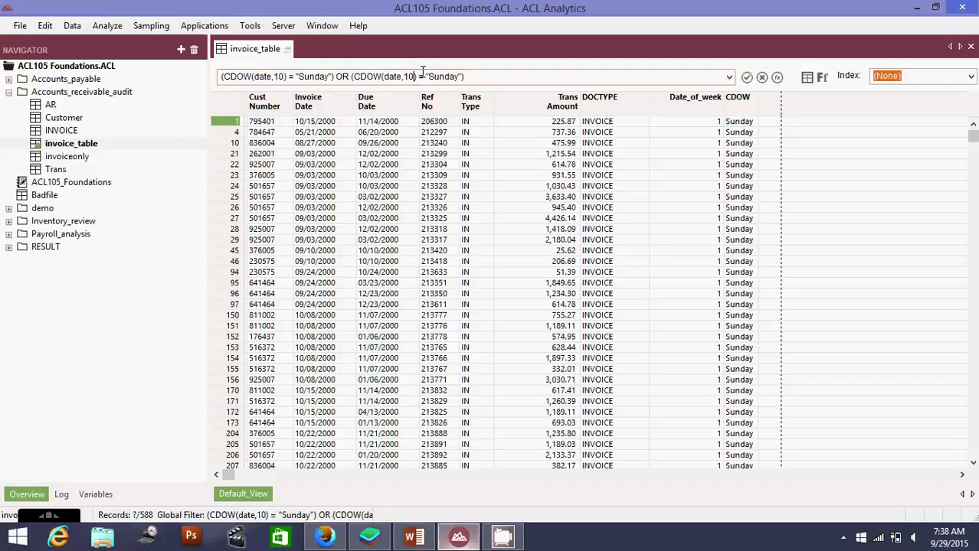
{"action": "key", "text": "Delete"}
{"action": "key", "text": "Delete"}
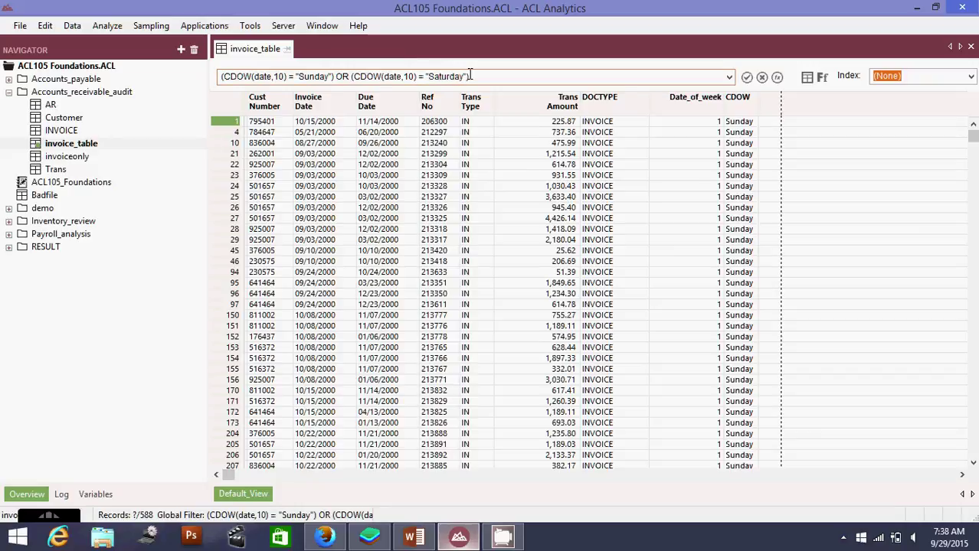
{"action": "key", "text": "Return"}
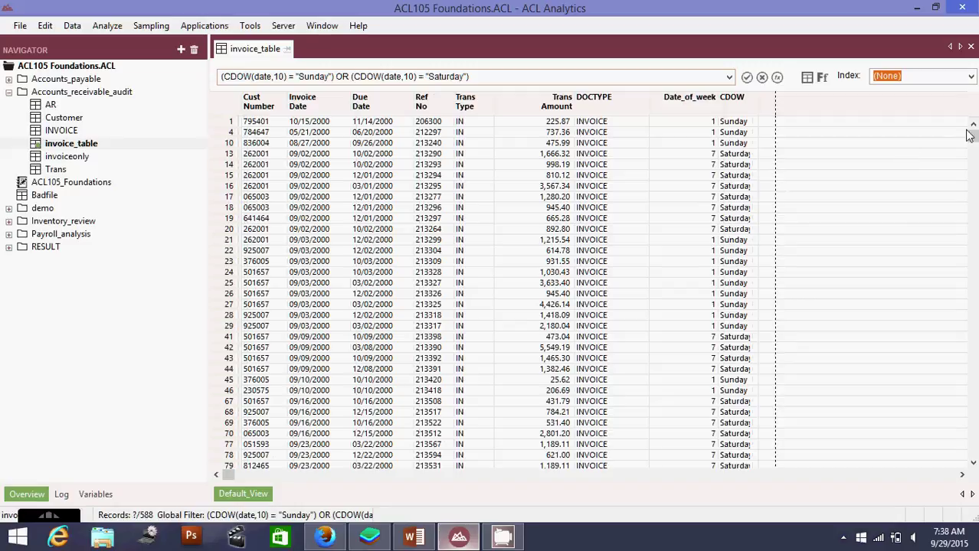
{"action": "mouse_move", "coordinate": [972, 135]}
{"action": "left_mouse_down"}
{"action": "mouse_move", "coordinate": [972, 215]}
{"action": "mouse_move", "coordinate": [972, 135]}
{"action": "left_mouse_up"}
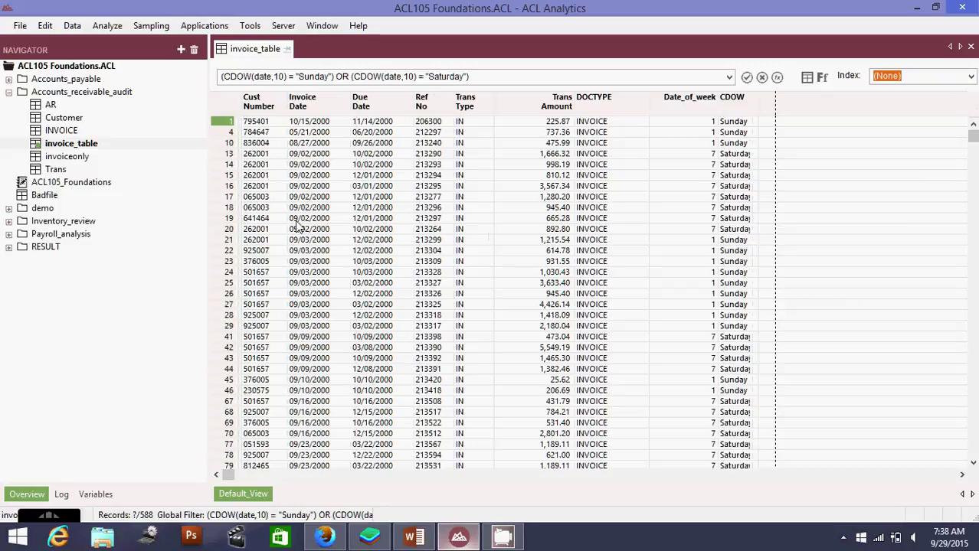
- Run a Count on the filtered table, reporting 269 of 588 invoices
{"action": "left_click", "coordinate": [72, 27]}
{"action": "mouse_move", "coordinate": [100, 31]}
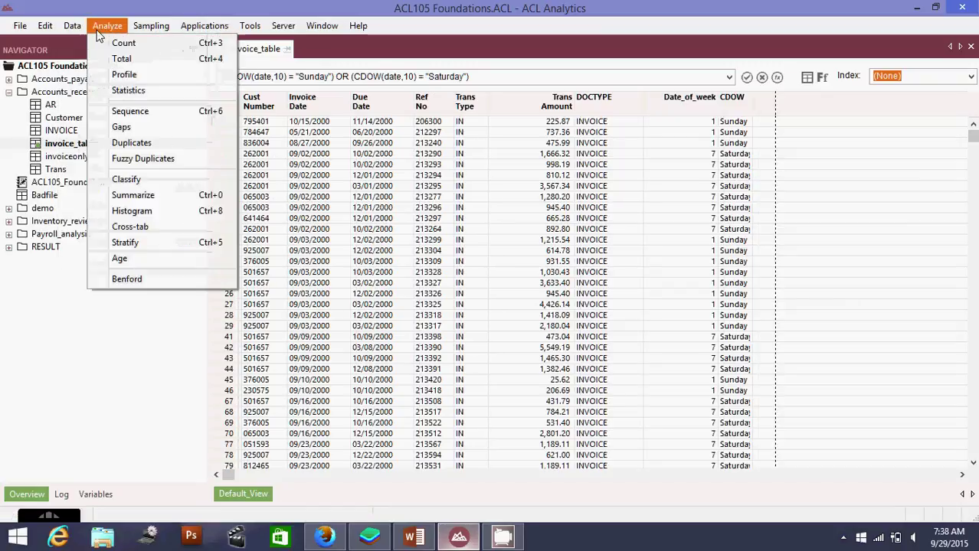
{"action": "left_click", "coordinate": [125, 44]}
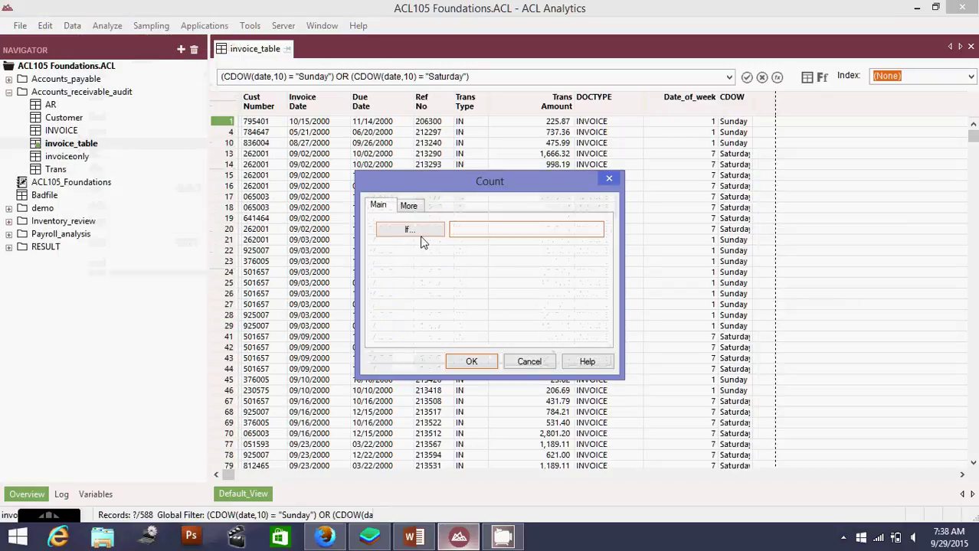
{"action": "key", "text": "Return"}
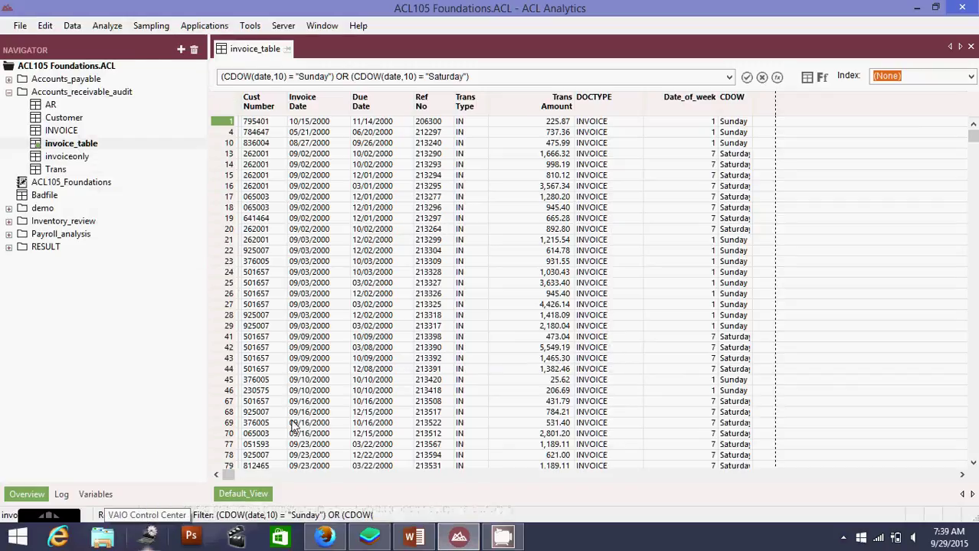
{"action": "left_click", "coordinate": [159, 457]}
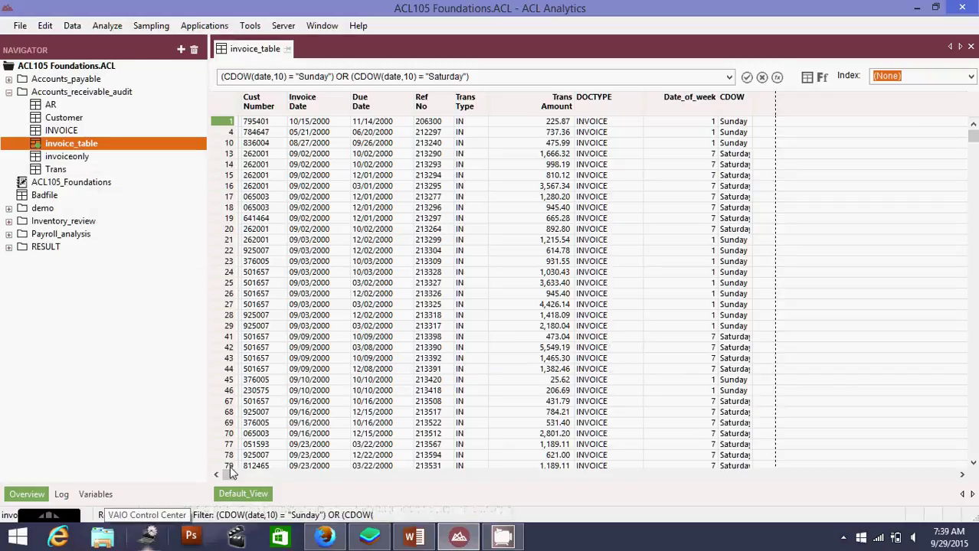